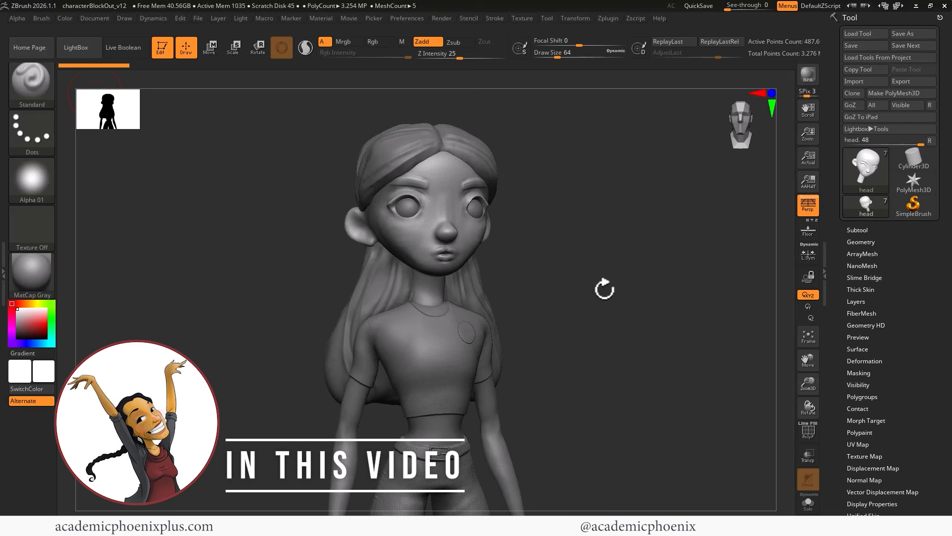
- Set the document Width to 1920 and Height to 1080, then confirm the resize
{"action": "mouse_move", "coordinate": [604, 289]}
{"action": "left_mouse_down"}
{"action": "mouse_move", "coordinate": [624, 329]}
{"action": "mouse_move", "coordinate": [605, 323]}
{"action": "mouse_move", "coordinate": [620, 218]}
{"action": "mouse_move", "coordinate": [568, 231]}
{"action": "mouse_move", "coordinate": [578, 216]}
{"action": "mouse_move", "coordinate": [646, 279]}
{"action": "mouse_move", "coordinate": [560, 280]}
{"action": "mouse_move", "coordinate": [549, 183]}
{"action": "mouse_move", "coordinate": [516, 255]}
{"action": "mouse_move", "coordinate": [532, 246]}
{"action": "mouse_move", "coordinate": [594, 272]}
{"action": "mouse_move", "coordinate": [591, 302]}
{"action": "left_mouse_up"}
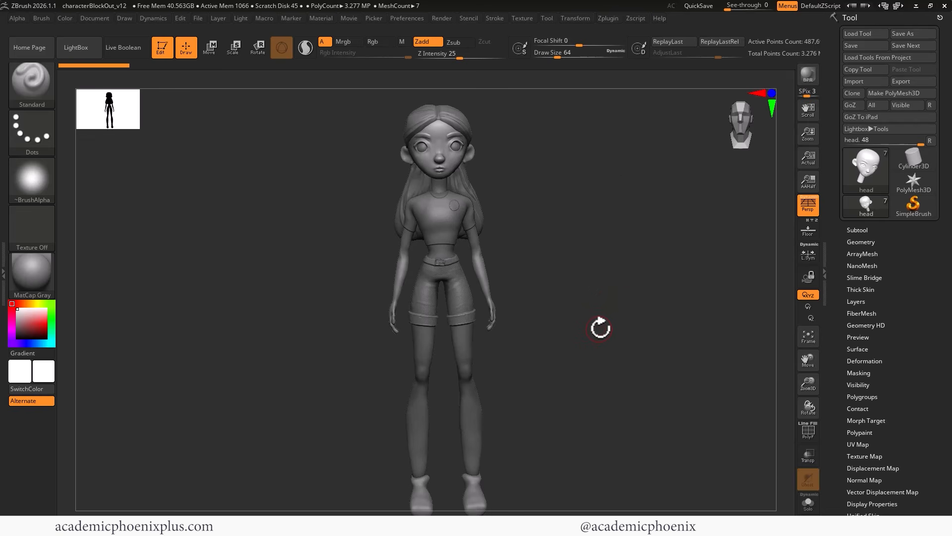
{"action": "left_click", "coordinate": [98, 18]}
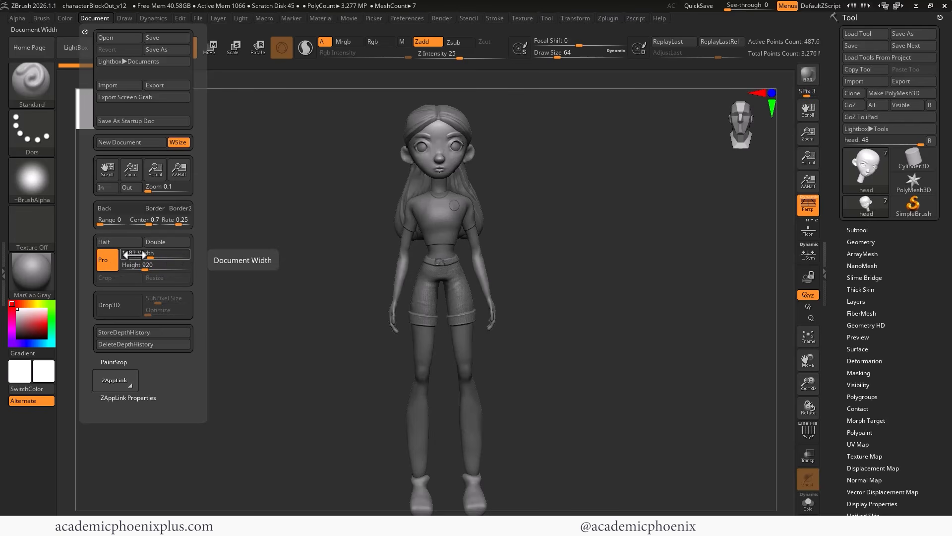
{"action": "left_click_drag", "start_coordinate": [133, 254], "coordinate": [125, 254]}
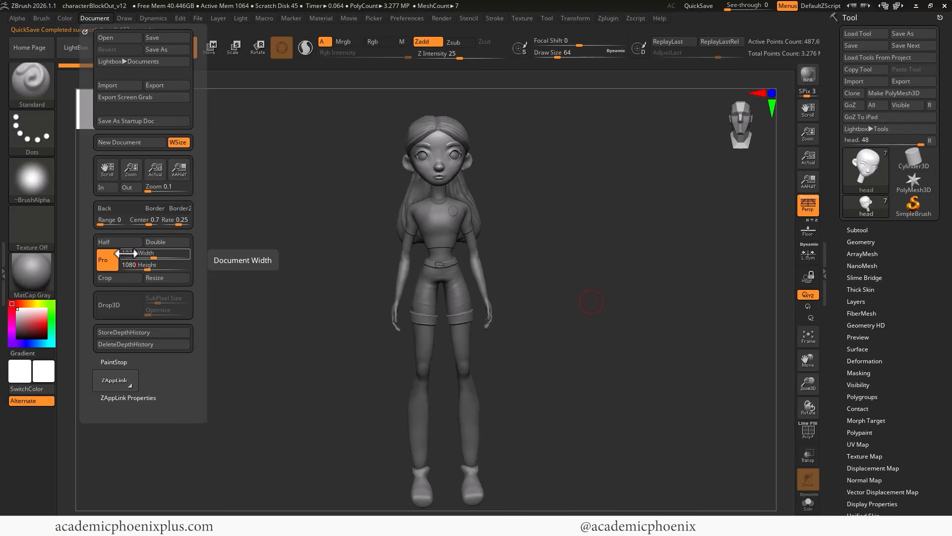
{"action": "left_click", "coordinate": [166, 277]}
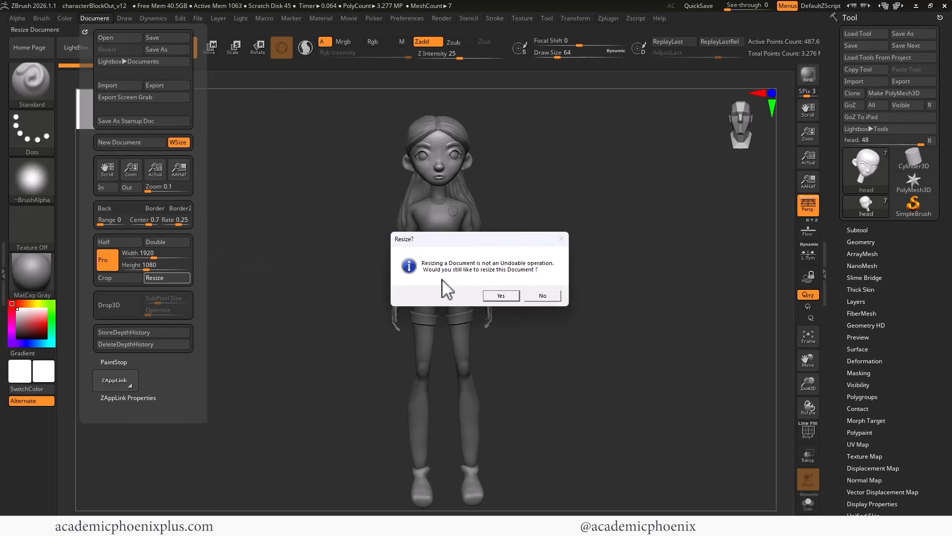
{"action": "left_click", "coordinate": [511, 296]}
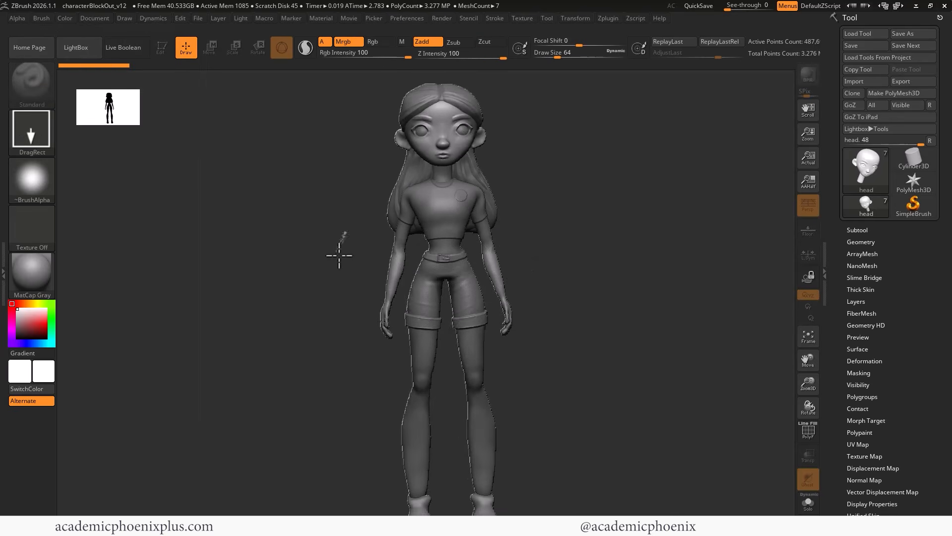
- Turn Edit mode back on and clear the stamped duplicates with Ctrl+N
{"action": "mouse_move", "coordinate": [347, 243]}
{"action": "left_mouse_down"}
{"action": "mouse_move", "coordinate": [297, 308]}
{"action": "mouse_move", "coordinate": [372, 323]}
{"action": "left_mouse_up"}
{"action": "left_click_drag", "start_coordinate": [568, 267], "coordinate": [527, 340]}
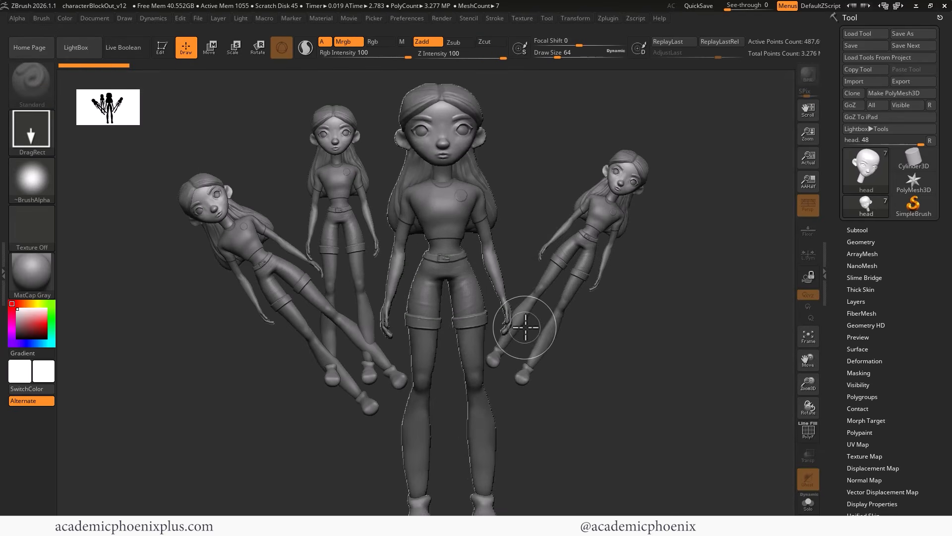
{"action": "left_click", "coordinate": [160, 47]}
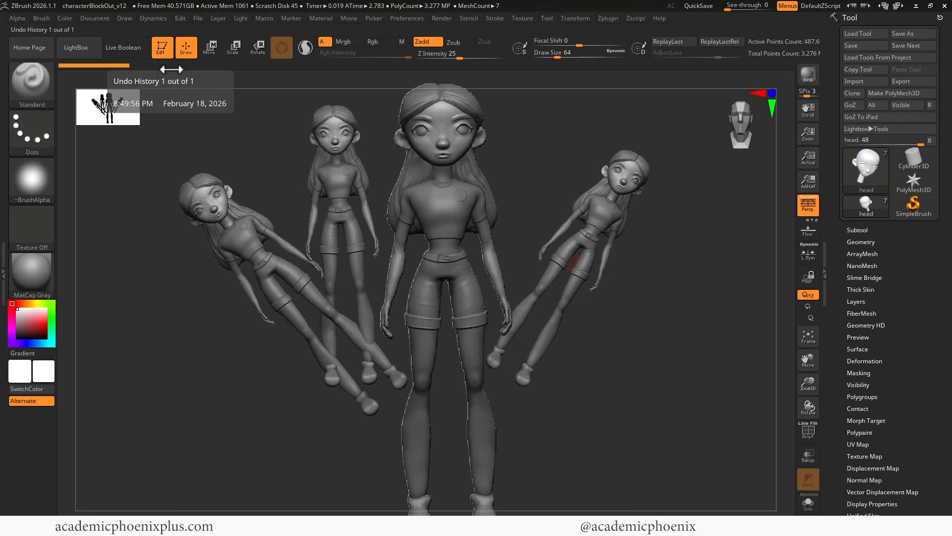
{"action": "key", "text": "ctrl+n"}
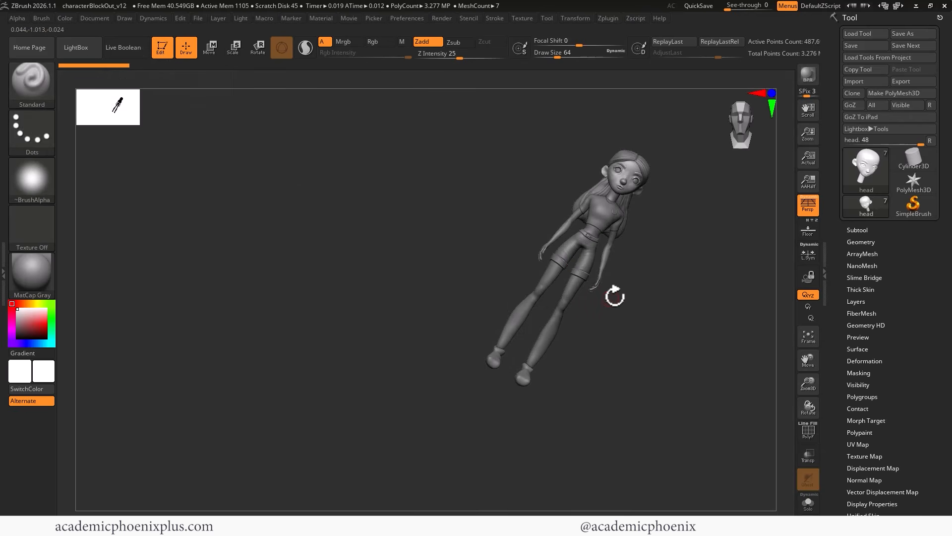
- Frame the character and rotate the view so she faces the front
{"action": "key", "text": "f"}
{"action": "left_click", "coordinate": [772, 93]}
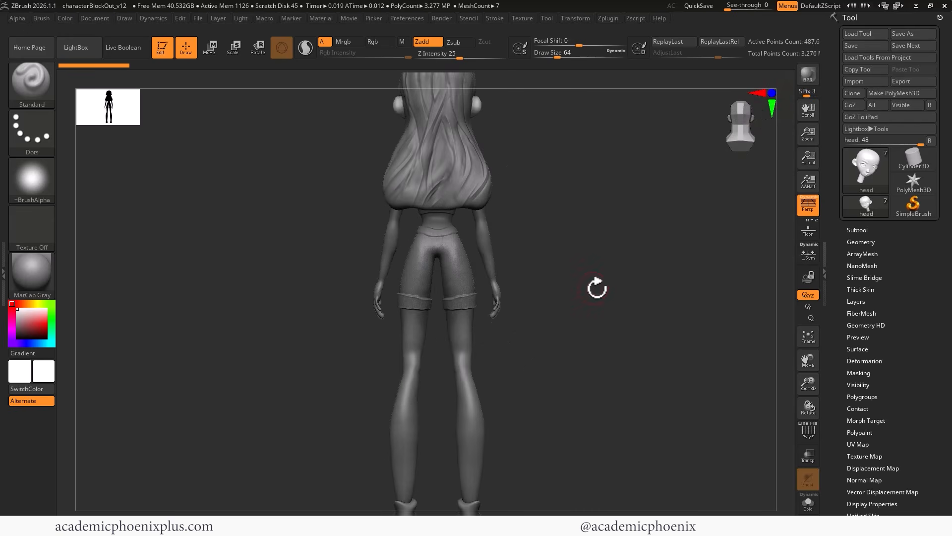
{"action": "left_click_drag", "start_coordinate": [597, 288], "coordinate": [585, 253], "text": "shift"}
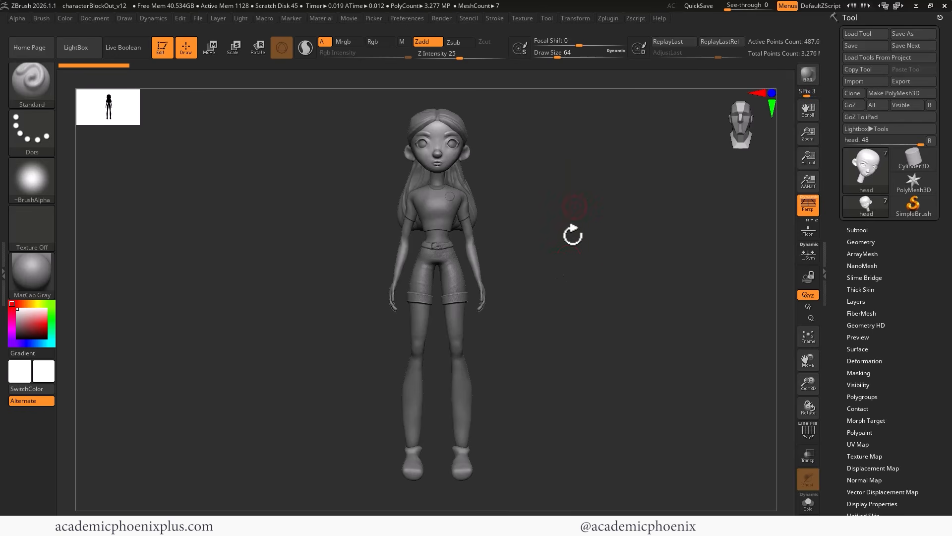
- Set the Back colour to near-black and the background Range to 0 for a flat backdrop
{"action": "left_click", "coordinate": [97, 19]}
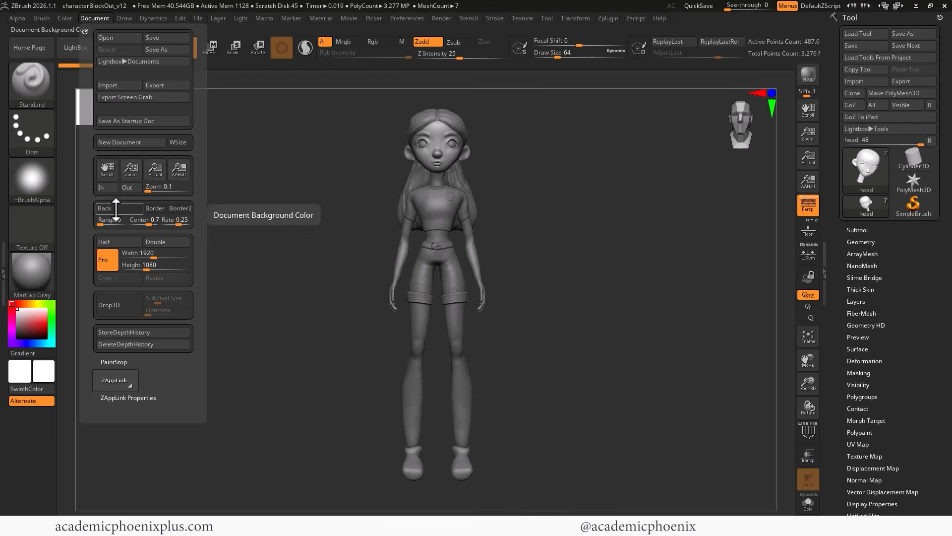
{"action": "left_click_drag", "start_coordinate": [115, 208], "coordinate": [44, 287]}
{"action": "left_click", "coordinate": [95, 19]}
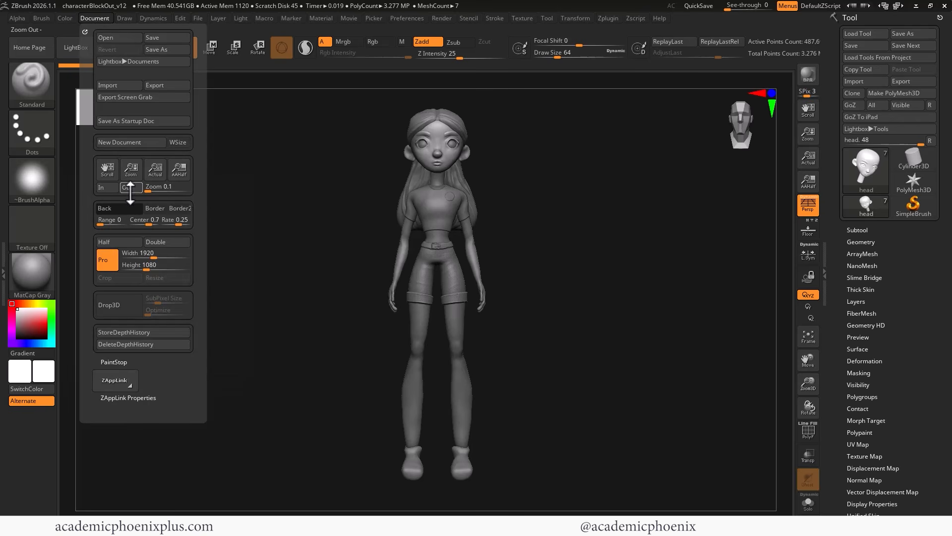
{"action": "left_click_drag", "start_coordinate": [101, 224], "coordinate": [109, 228]}
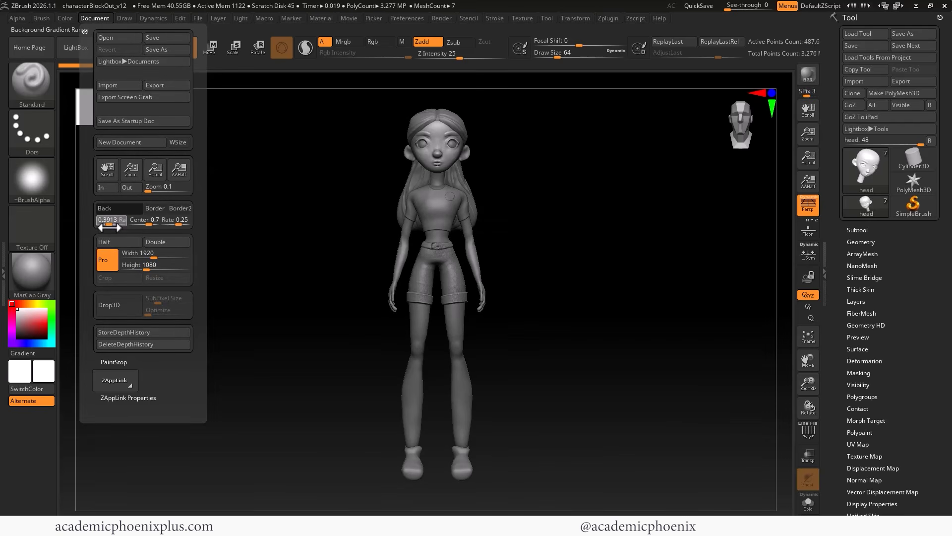
{"action": "left_click_drag", "start_coordinate": [109, 228], "coordinate": [82, 226]}
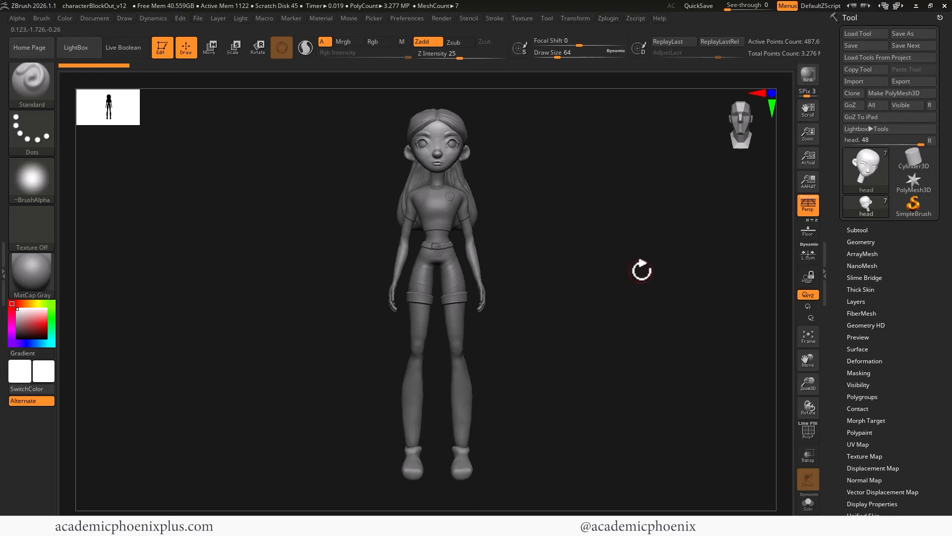
- Frame and zoom so the whole figure and the 1920 × 1080 document fit in the window
{"action": "key", "text": "f"}
{"action": "left_click_drag", "start_coordinate": [701, 320], "coordinate": [619, 214], "text": "alt"}
{"action": "left_click_drag", "start_coordinate": [591, 302], "coordinate": [595, 155], "text": "alt"}
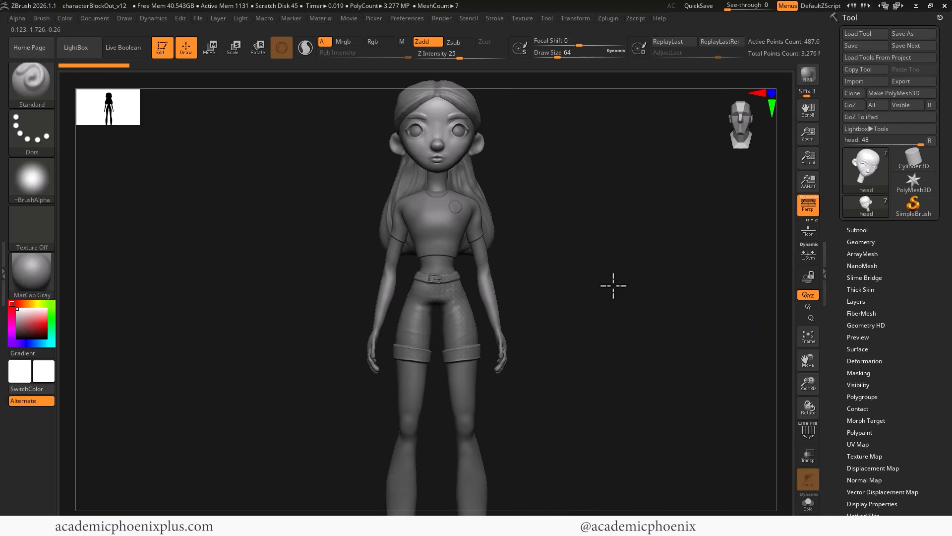
{"action": "left_click_drag", "start_coordinate": [612, 283], "coordinate": [599, 273], "text": "alt"}
{"action": "left_click_drag", "start_coordinate": [609, 271], "coordinate": [611, 274]}
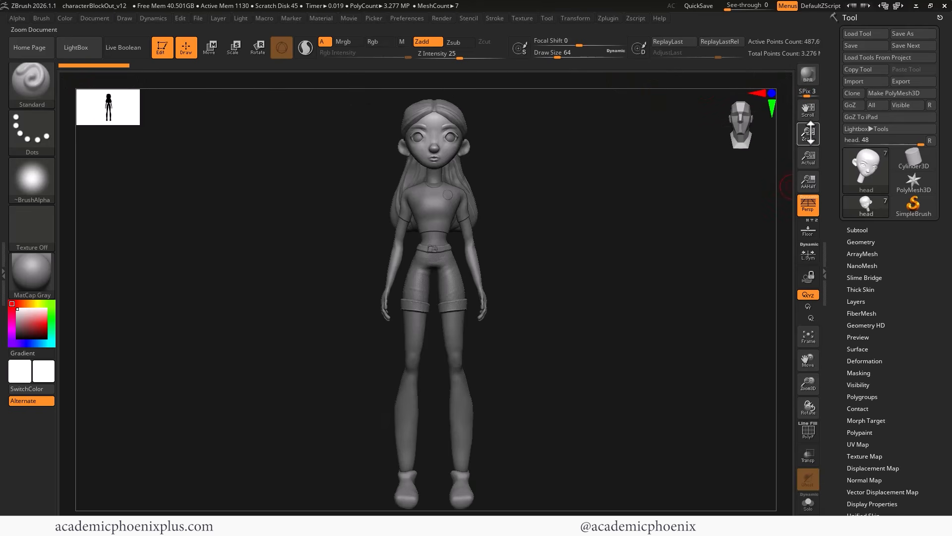
{"action": "mouse_move", "coordinate": [808, 134]}
{"action": "left_mouse_down"}
{"action": "mouse_move", "coordinate": [808, 110]}
{"action": "mouse_move", "coordinate": [816, 133]}
{"action": "left_mouse_up"}
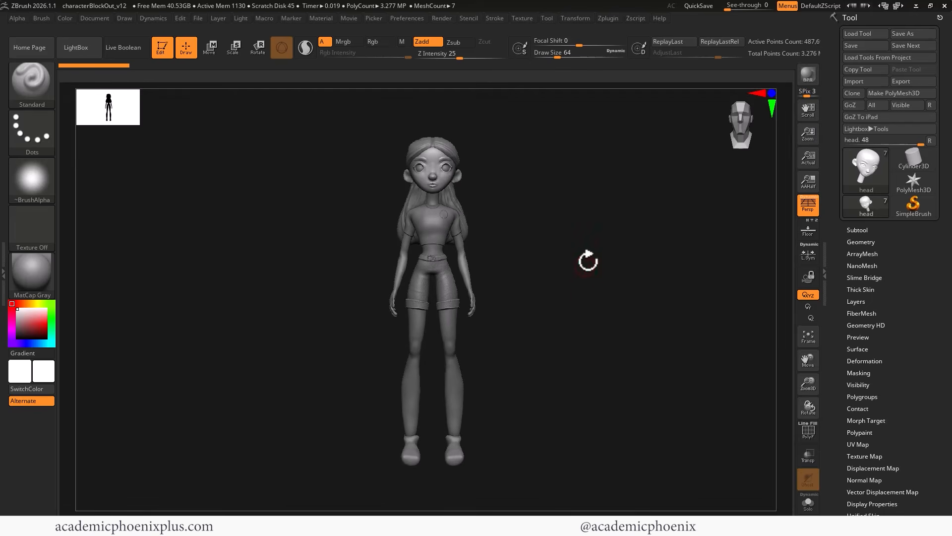
{"action": "mouse_move", "coordinate": [588, 260]}
{"action": "right_mouse_down", "text": "ctrl"}
{"action": "mouse_move", "coordinate": [591, 276]}
{"action": "mouse_move", "coordinate": [587, 258]}
{"action": "right_mouse_up", "text": "ctrl"}
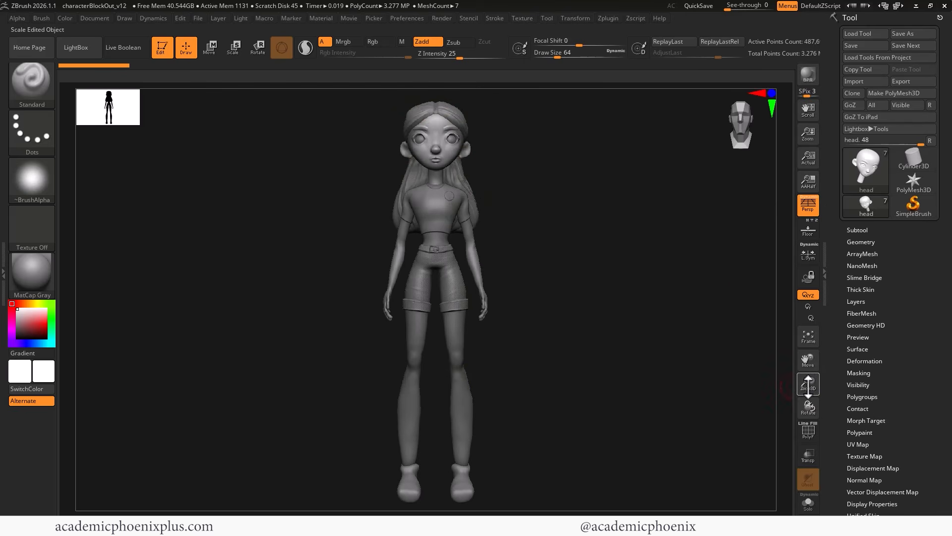
{"action": "left_click_drag", "start_coordinate": [807, 384], "coordinate": [793, 219]}
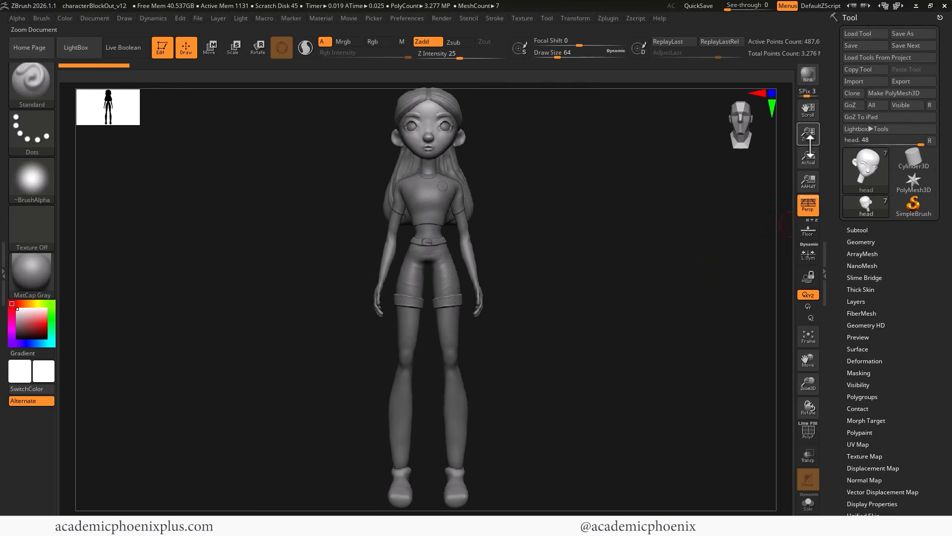
{"action": "mouse_move", "coordinate": [808, 133]}
{"action": "left_mouse_down"}
{"action": "mouse_move", "coordinate": [810, 141]}
{"action": "mouse_move", "coordinate": [810, 119]}
{"action": "mouse_move", "coordinate": [809, 130]}
{"action": "left_mouse_up"}
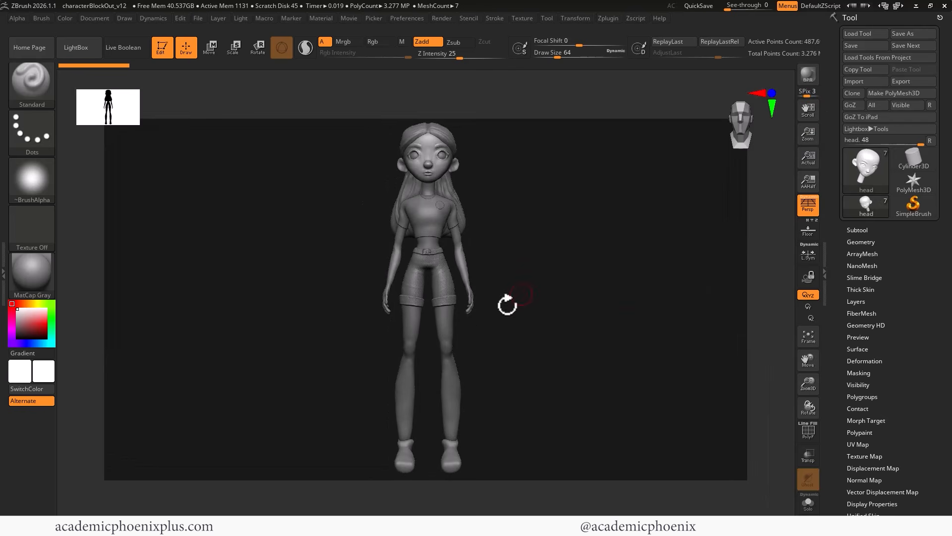
{"action": "left_click_drag", "start_coordinate": [529, 293], "coordinate": [563, 281], "text": "alt"}
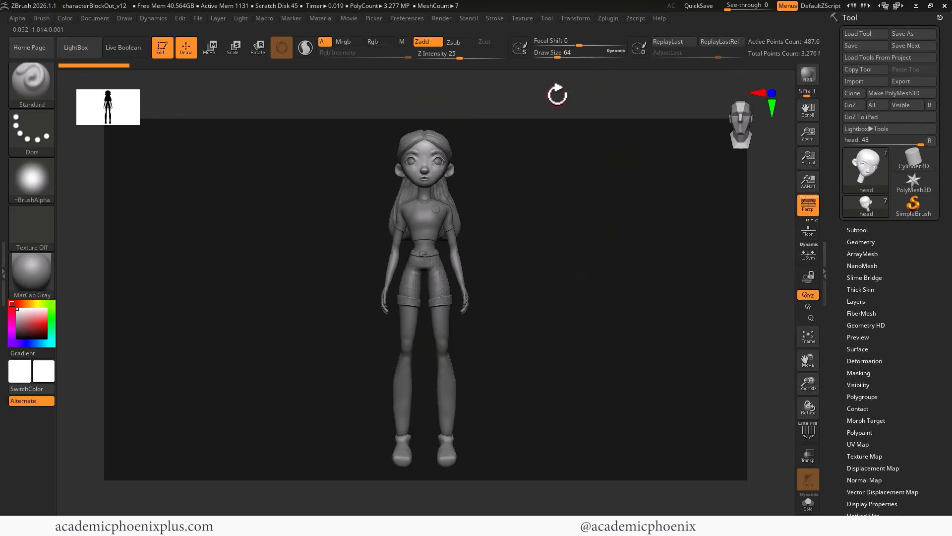
- Dock the Movie menu in the right tray, record a Turntable, and play it back twice
{"action": "left_click", "coordinate": [350, 18]}
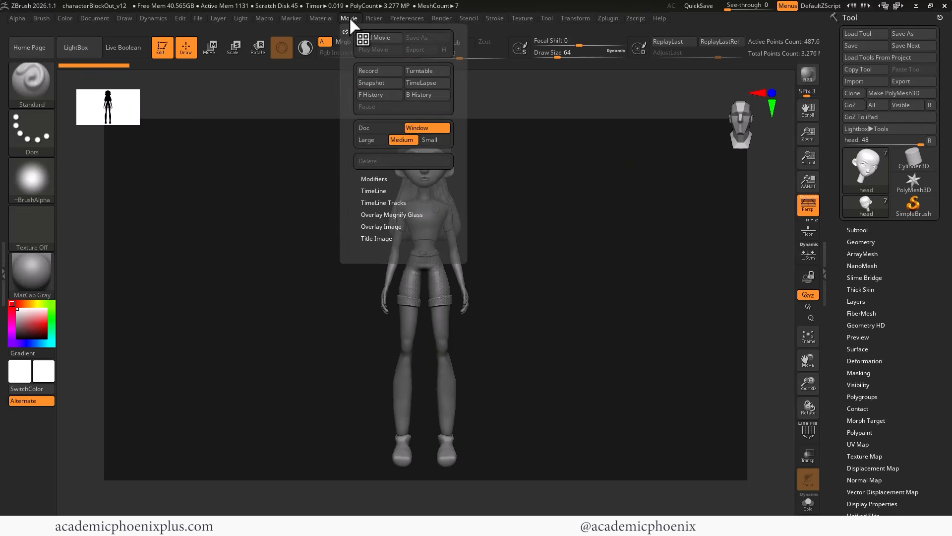
{"action": "left_click_drag", "start_coordinate": [345, 31], "coordinate": [922, 112]}
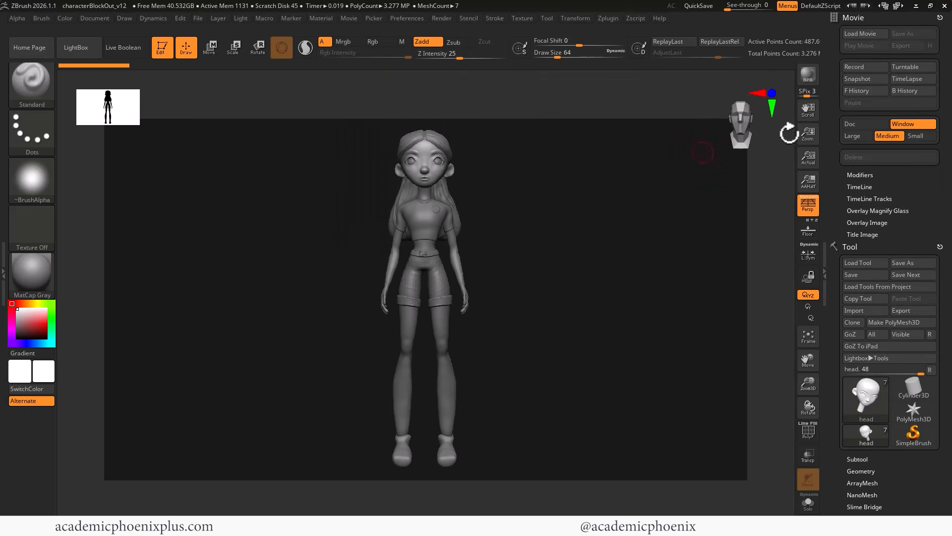
{"action": "left_click", "coordinate": [910, 68]}
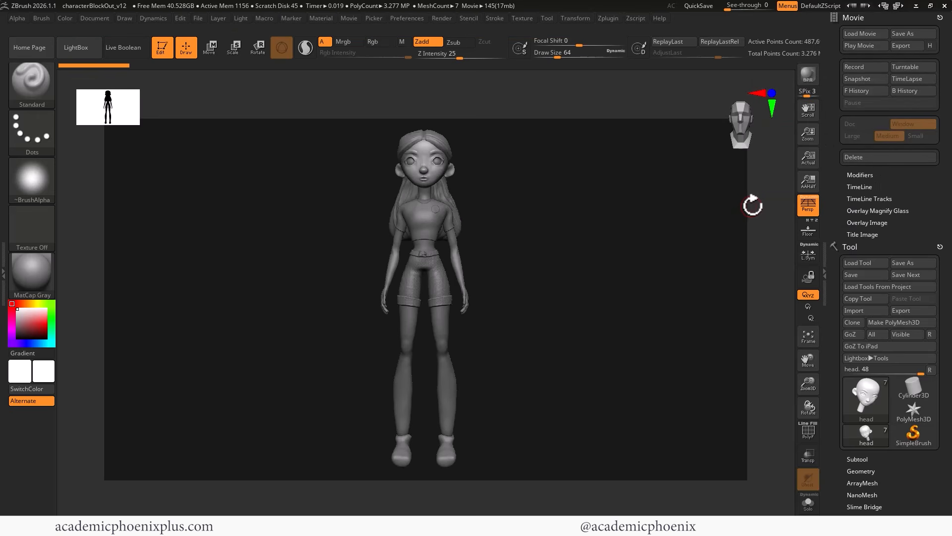
{"action": "left_click", "coordinate": [857, 45]}
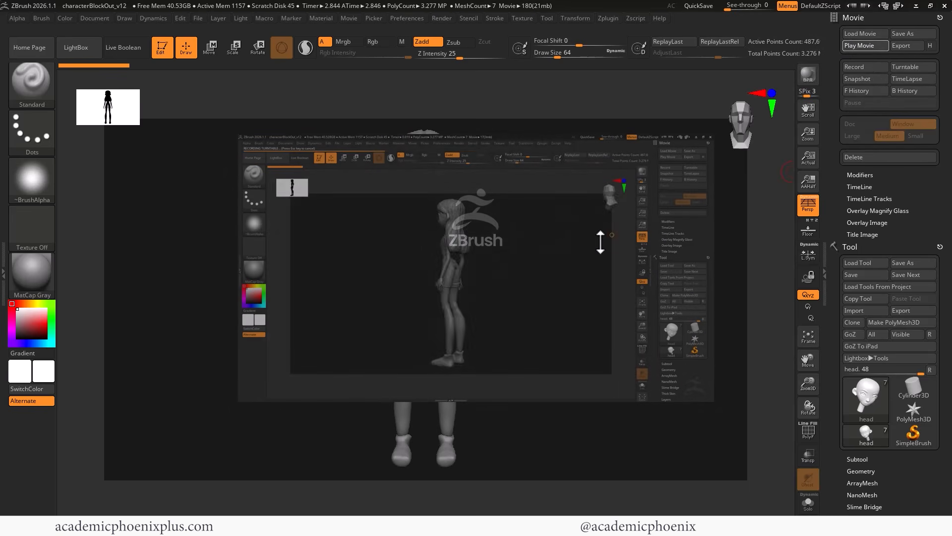
{"action": "left_click", "coordinate": [861, 45]}
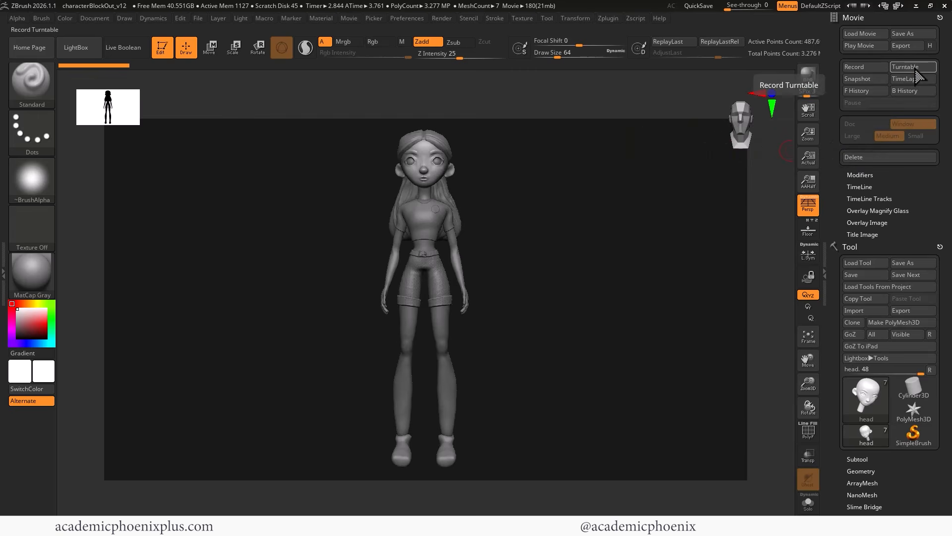
- Delete the recorded movie without saving and set recording to the Document area at 100% size
{"action": "left_click", "coordinate": [857, 156]}
{"action": "left_click", "coordinate": [496, 294]}
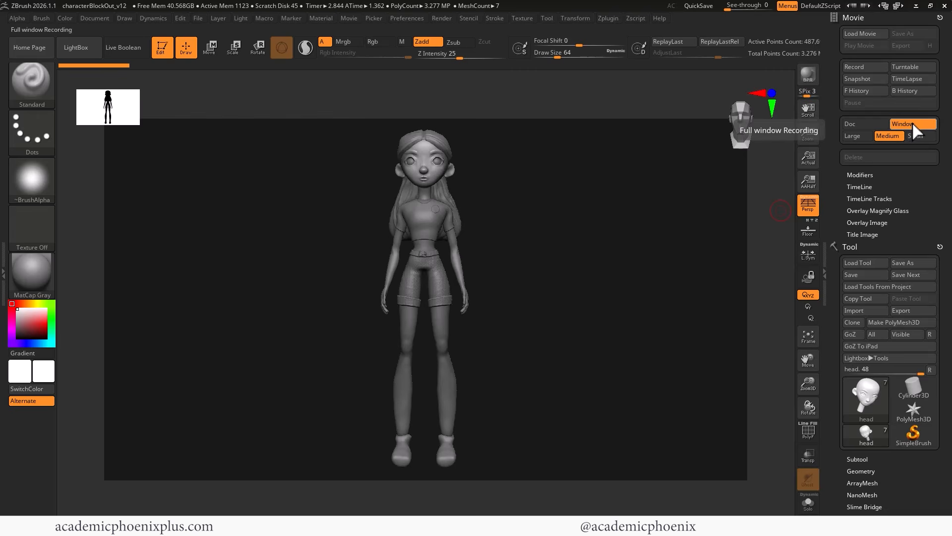
{"action": "left_click", "coordinate": [859, 124]}
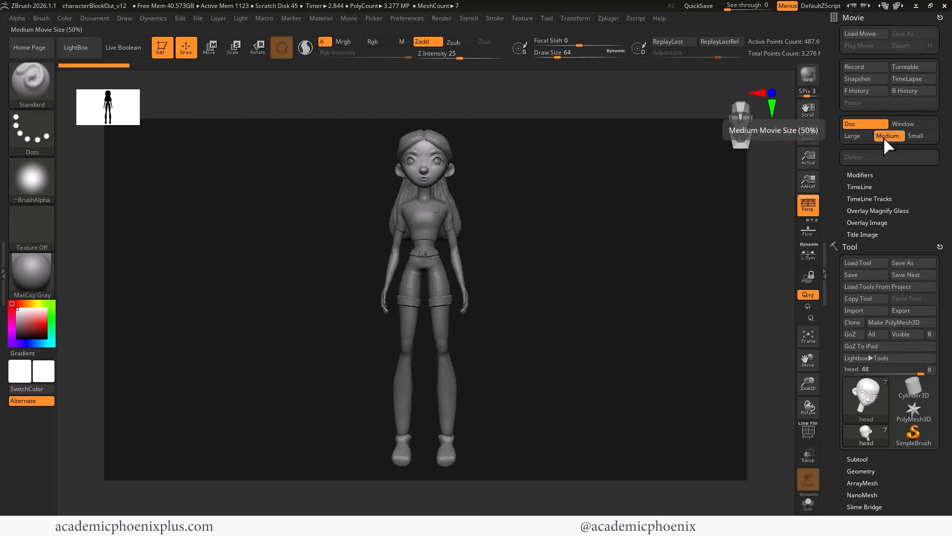
{"action": "left_click", "coordinate": [857, 135]}
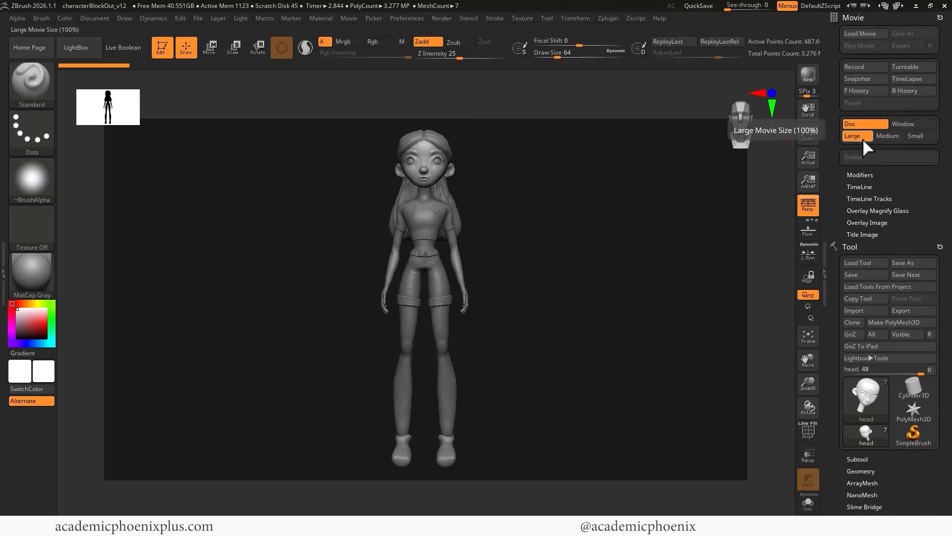
- In the movie Modifiers, set Cursor Size to 0 and review the spin settings
{"action": "left_click", "coordinate": [860, 175]}
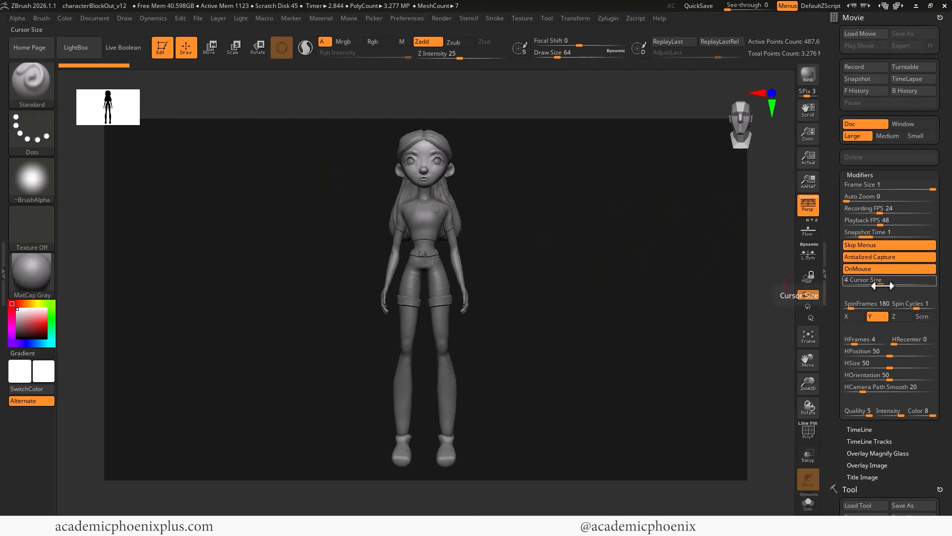
{"action": "left_click_drag", "start_coordinate": [877, 285], "coordinate": [851, 284]}
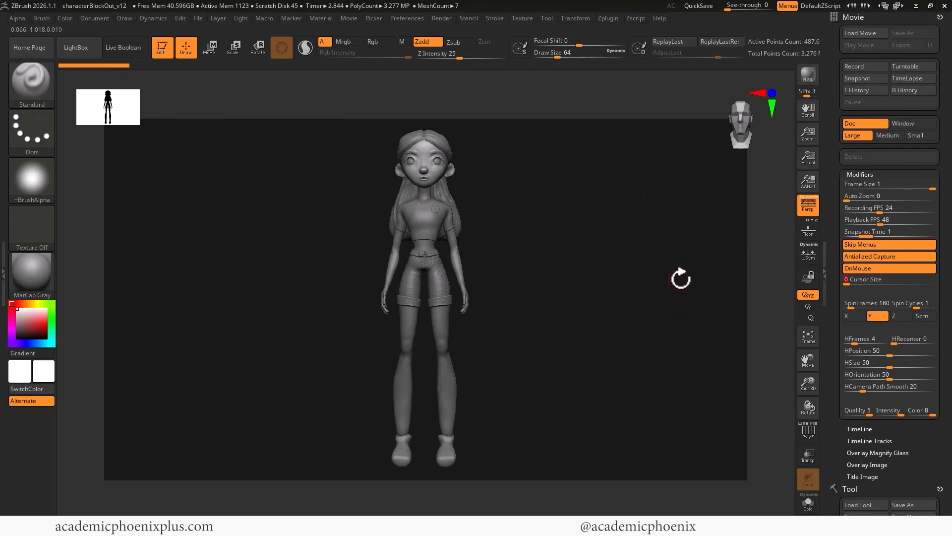
{"action": "scroll", "coordinate": [878, 203], "scroll_direction": "down", "scroll_amount": 3}
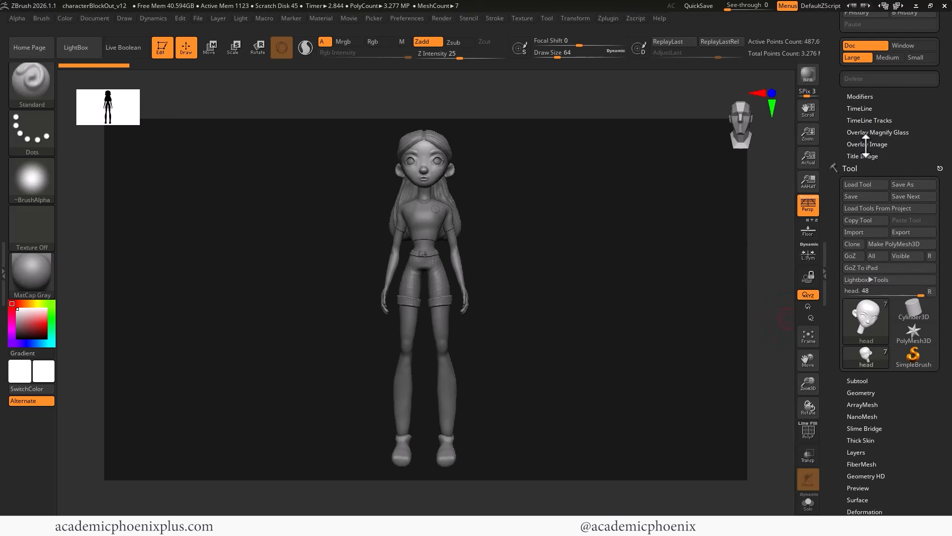
- Set the Title Image FadeIn and FadeOut times from 2 to 0
{"action": "left_click", "coordinate": [867, 144]}
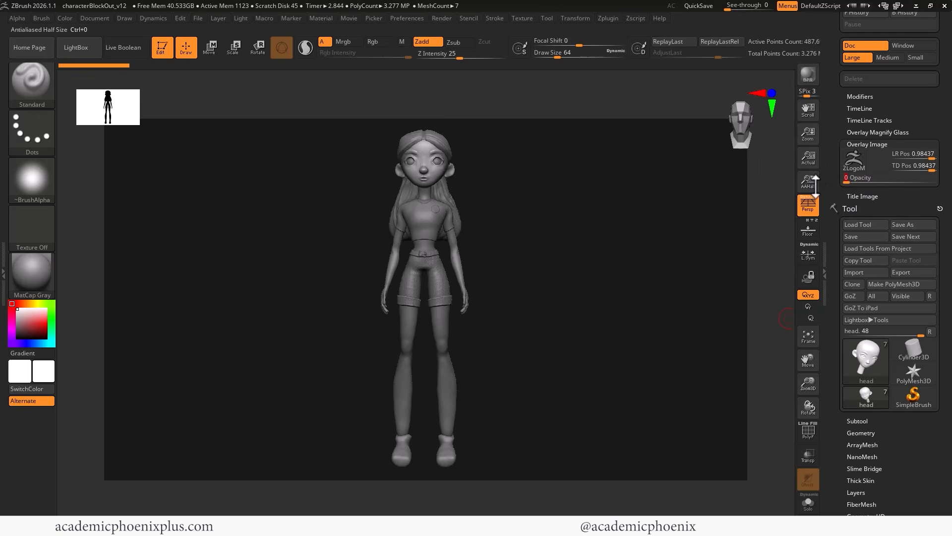
{"action": "left_click", "coordinate": [862, 144]}
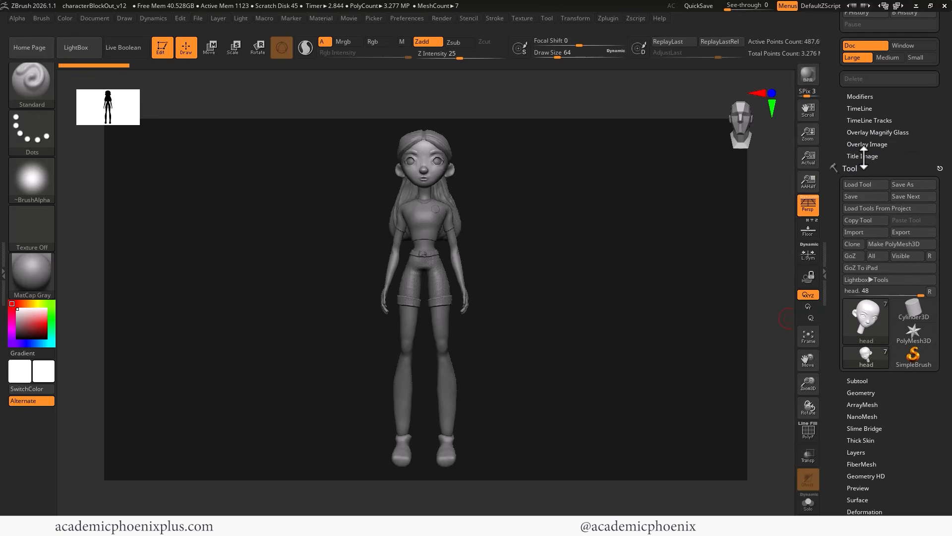
{"action": "left_click", "coordinate": [863, 156]}
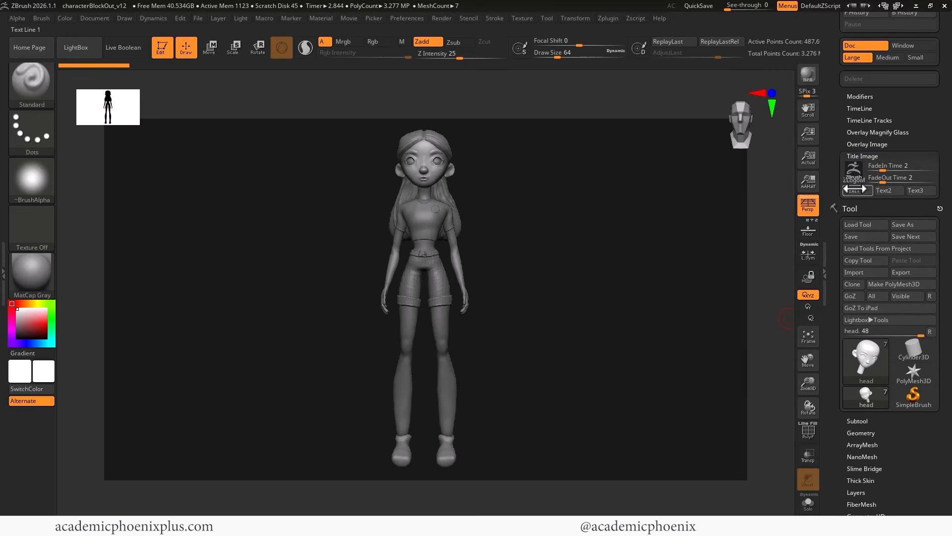
{"action": "mouse_move", "coordinate": [852, 169]}
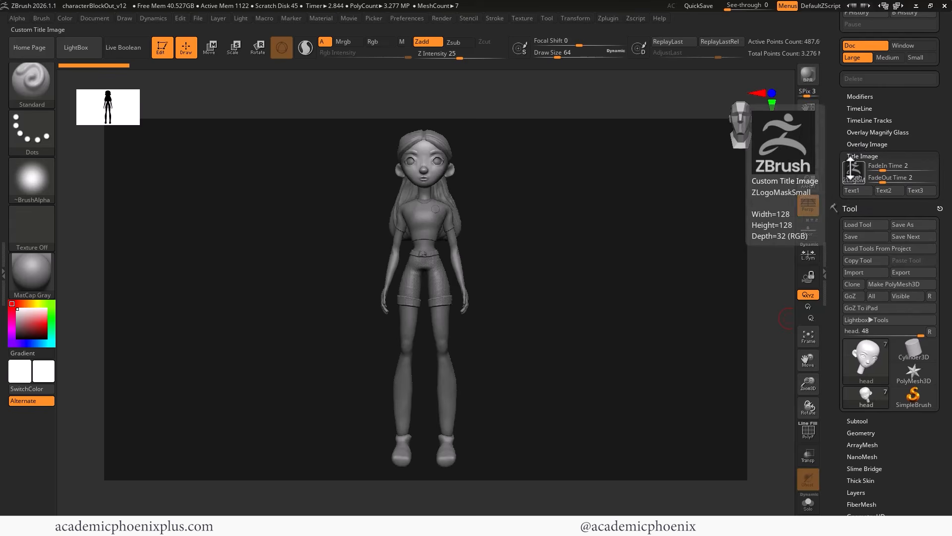
{"action": "left_click_drag", "start_coordinate": [883, 169], "coordinate": [829, 228]}
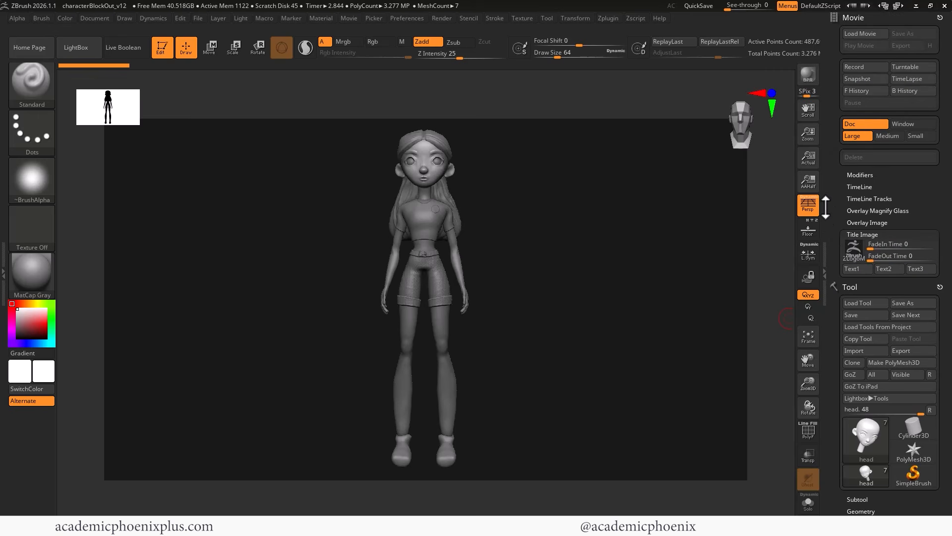
- Record a new turntable, play it back, then BPR-render the character
{"action": "left_click", "coordinate": [908, 66]}
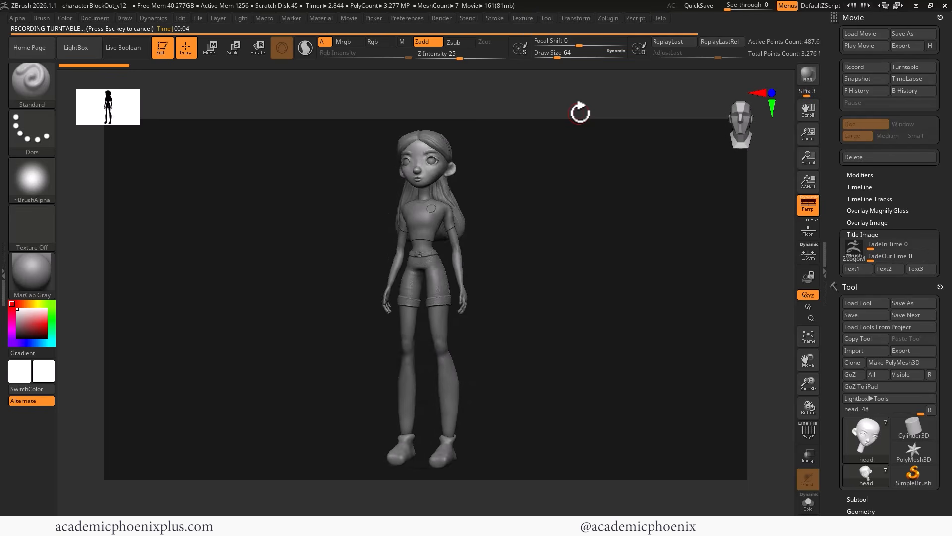
{"action": "left_click", "coordinate": [860, 45]}
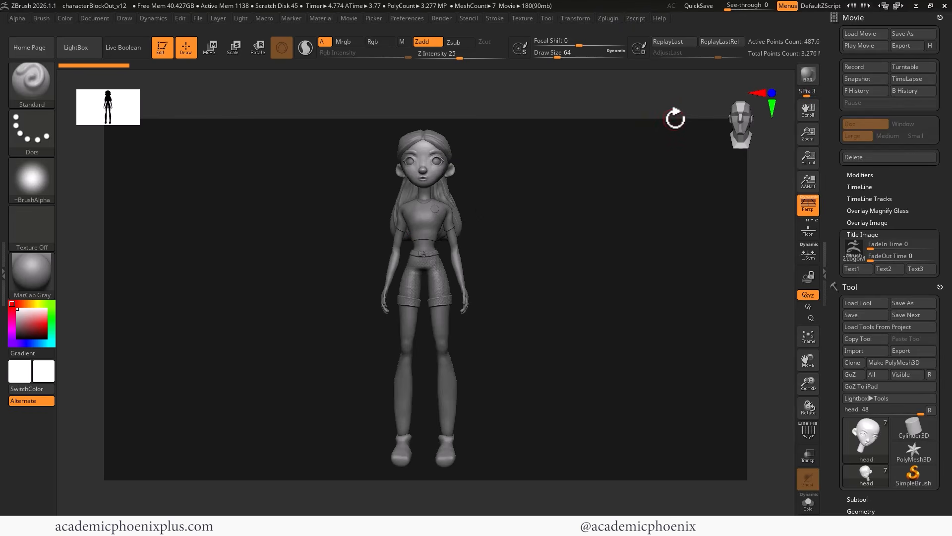
{"action": "left_click", "coordinate": [809, 74]}
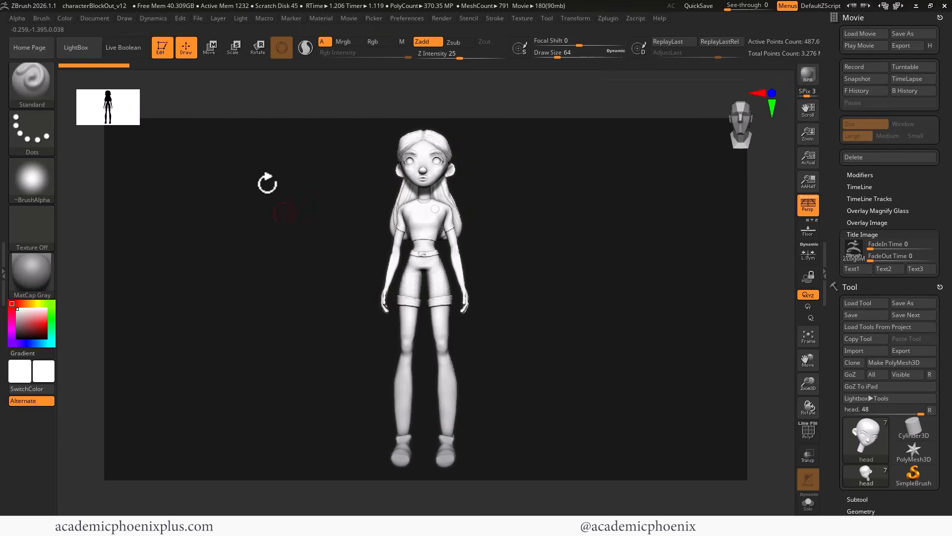
- Apply the PreviewAO.zrp render set from LightBox's RenderSets and close LightBox
{"action": "left_click", "coordinate": [77, 47]}
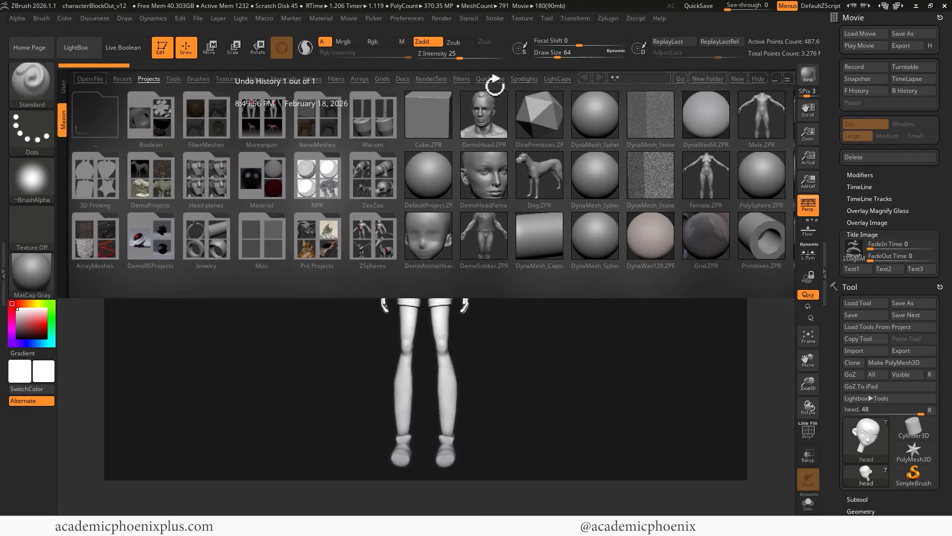
{"action": "left_click", "coordinate": [435, 78]}
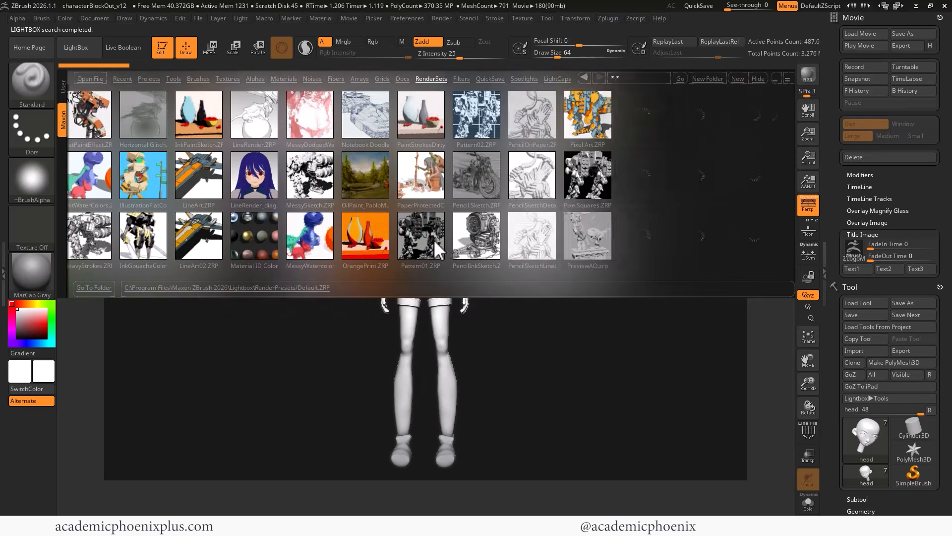
{"action": "left_click_drag", "start_coordinate": [435, 242], "coordinate": [357, 223]}
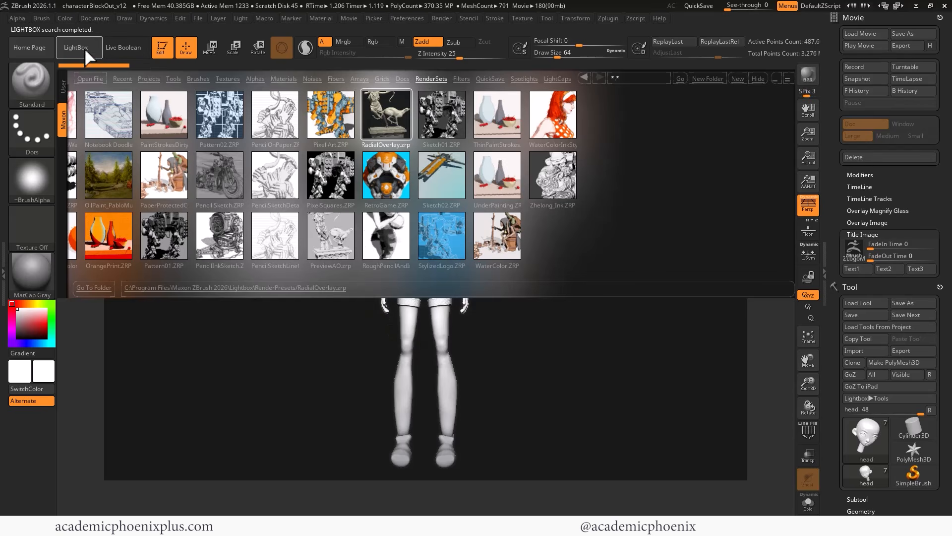
{"action": "key", "text": "comma"}
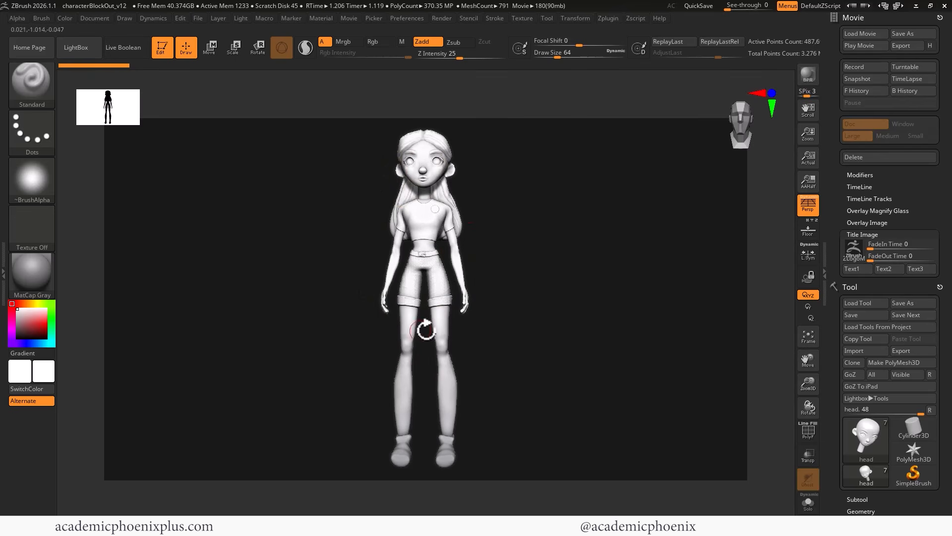
{"action": "left_click", "coordinate": [86, 47]}
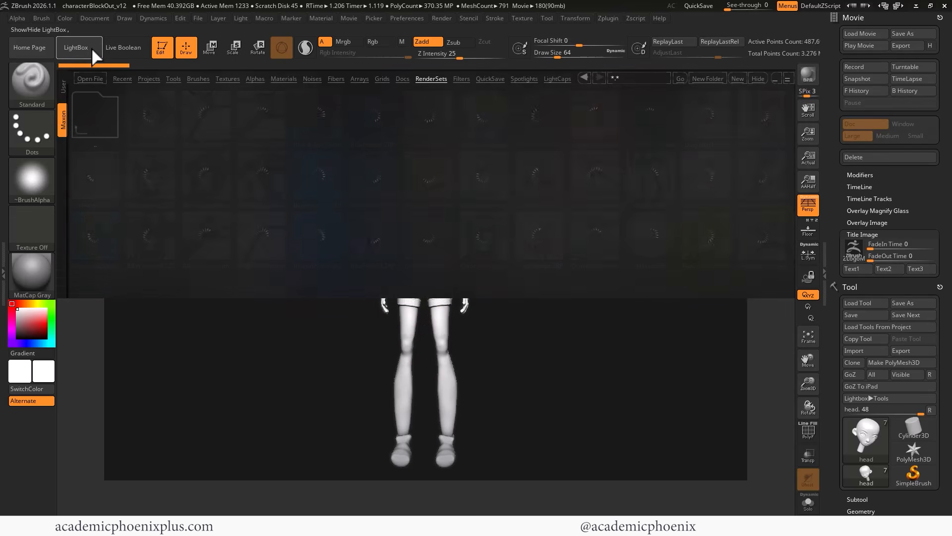
{"action": "scroll", "coordinate": [445, 243], "scroll_direction": "down", "scroll_amount": 3}
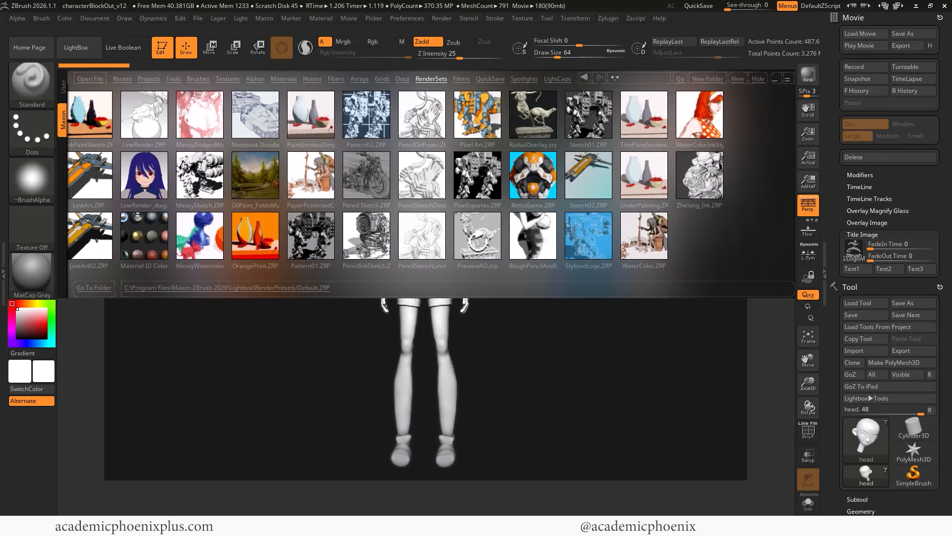
{"action": "scroll", "coordinate": [540, 236], "scroll_direction": "up", "scroll_amount": 2}
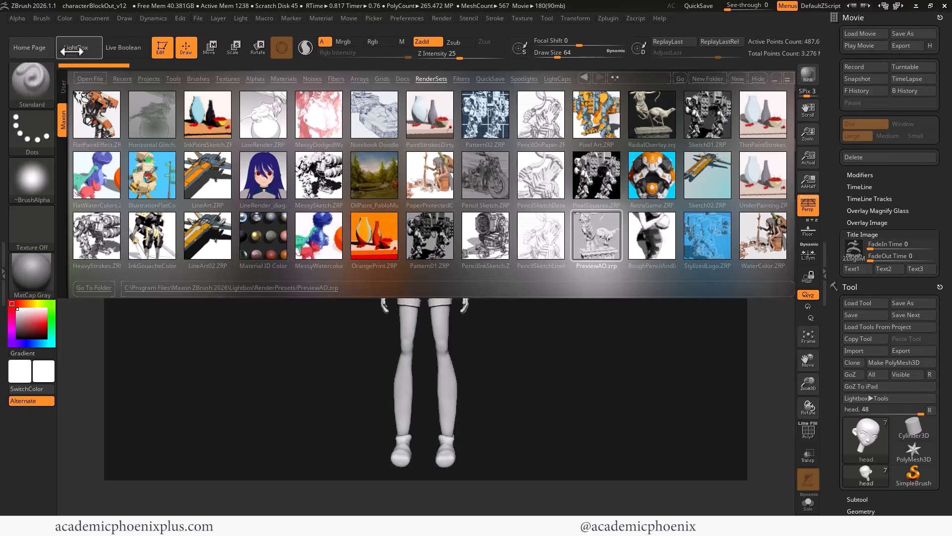
{"action": "left_click", "coordinate": [73, 49]}
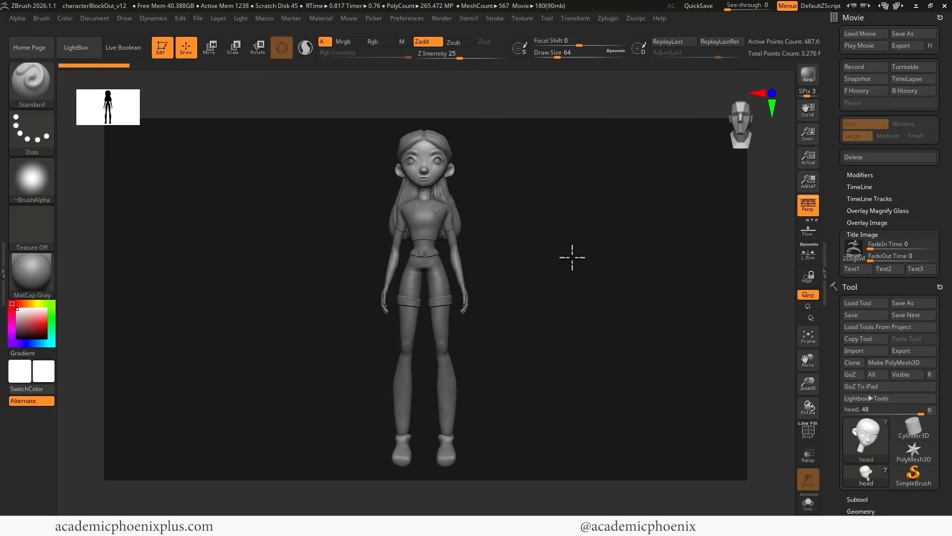
- BPR-render with the PreviewAO preset and delete the 180-frame turntable movie
{"action": "left_click", "coordinate": [815, 72]}
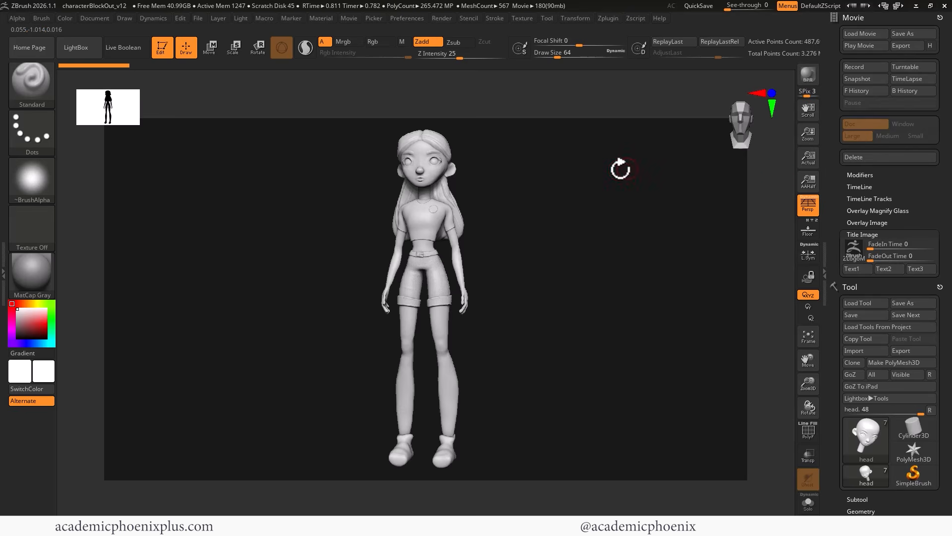
{"action": "left_click", "coordinate": [867, 157]}
- Discard the old movie and record a new 180-frame BPR turntable of the girl sculpt
{"action": "left_click", "coordinate": [493, 293]}
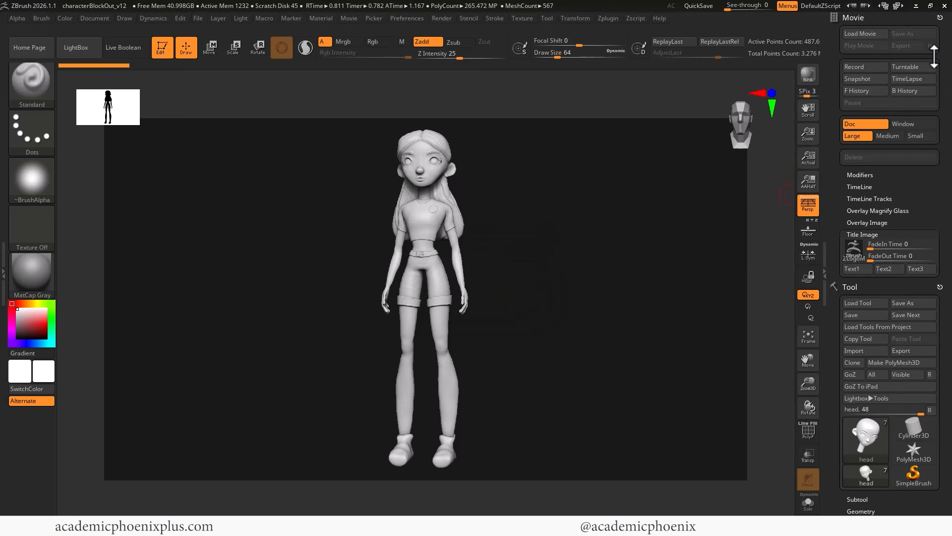
{"action": "left_click", "coordinate": [919, 66]}
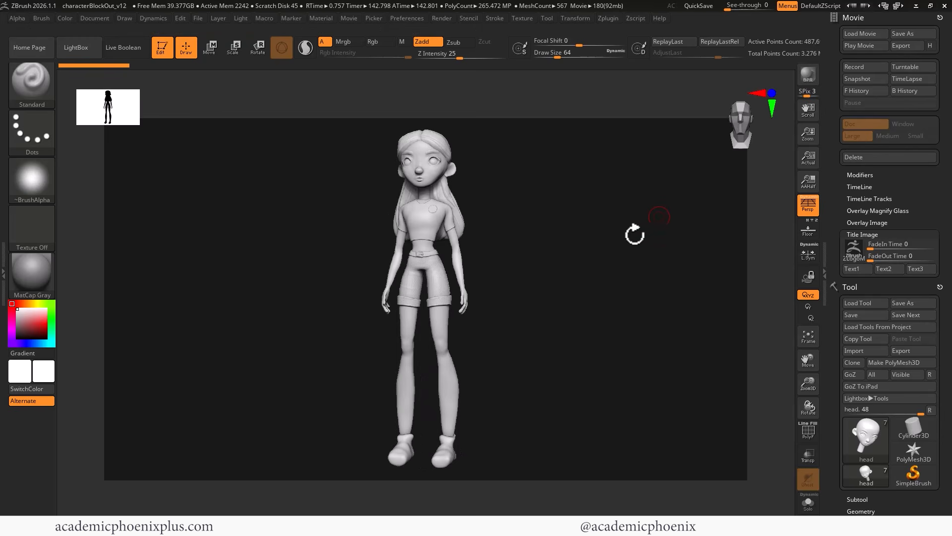
- Play back the new turntable and export it at highest (H) quality
{"action": "left_click", "coordinate": [857, 45]}
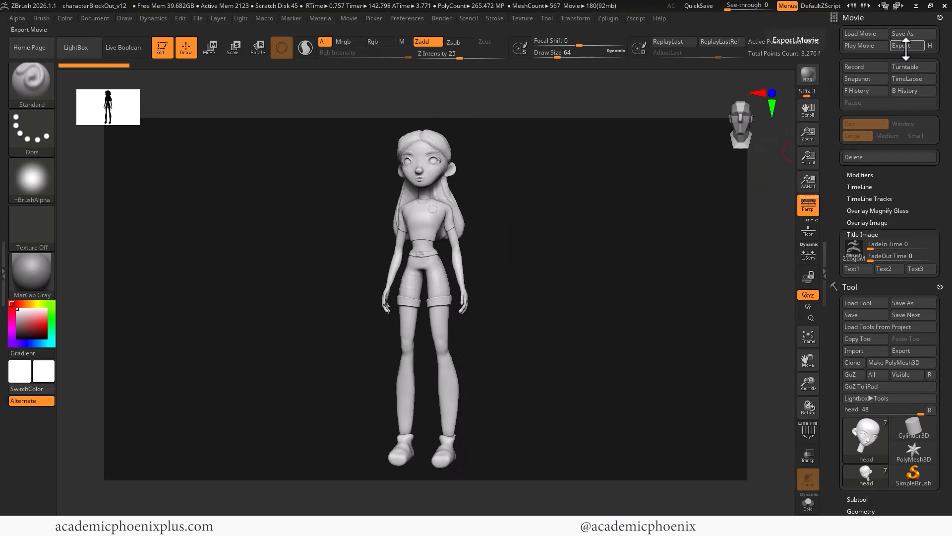
{"action": "left_click", "coordinate": [931, 45]}
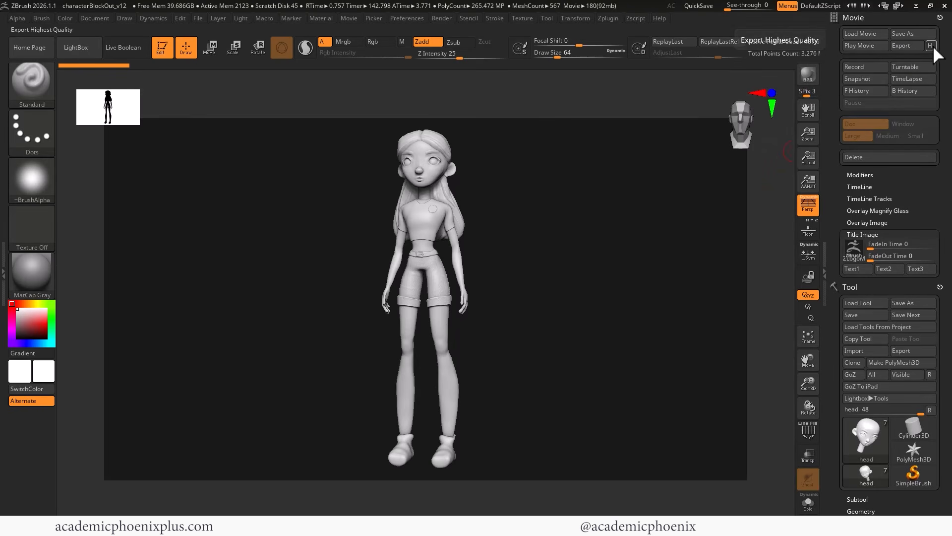
{"action": "left_click", "coordinate": [905, 46]}
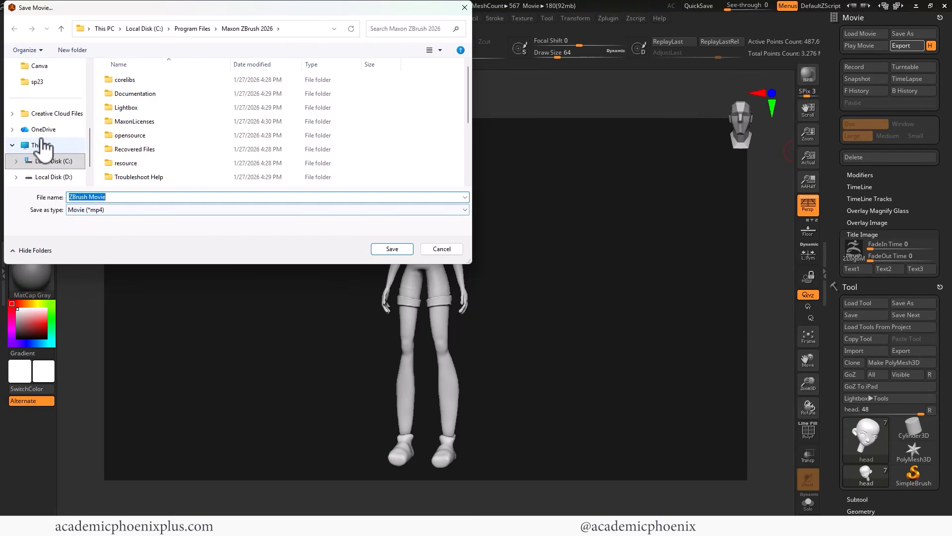
- Save the movie as GirlTurntable in the Desktop's zbrushRenders folder
{"action": "left_click_drag", "start_coordinate": [90, 138], "coordinate": [96, 95]}
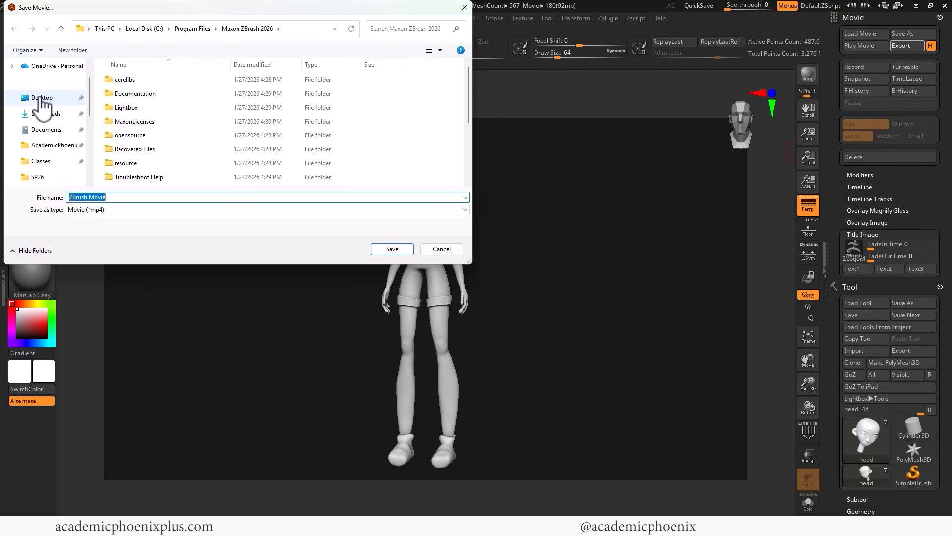
{"action": "left_click", "coordinate": [42, 98]}
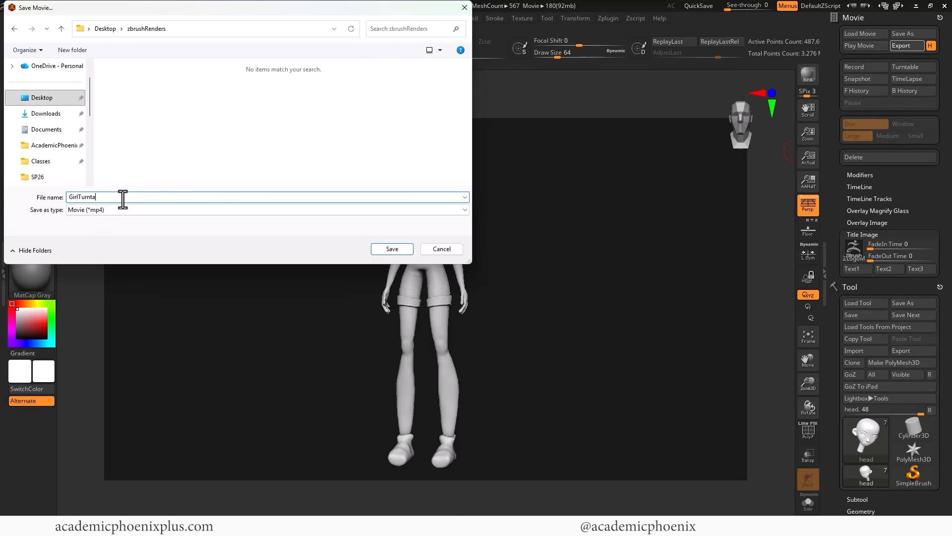
{"action": "key", "text": "Return"}
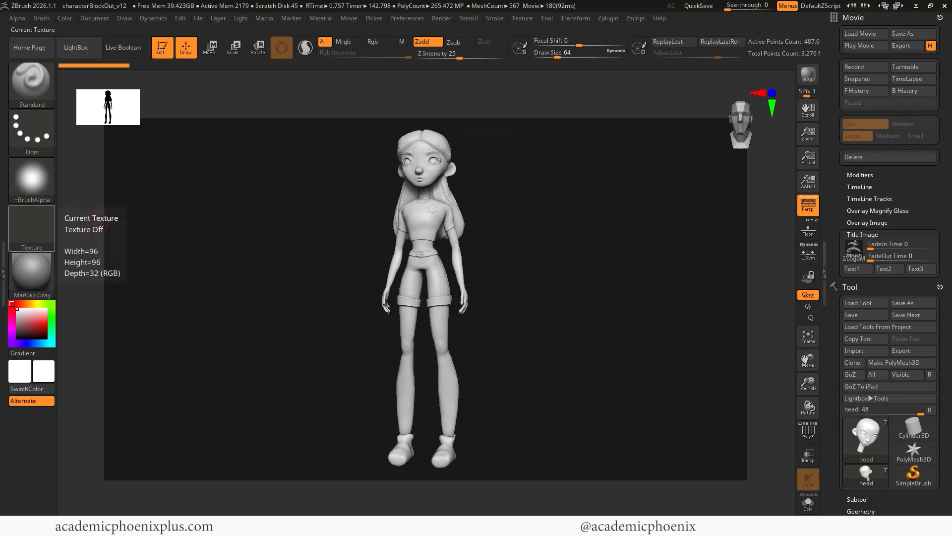
{"action": "key", "text": "alt+Tab"}
- Open GirlTurntable.mp4 in the video player and play the full 180-frame spin
{"action": "left_click", "coordinate": [442, 152]}
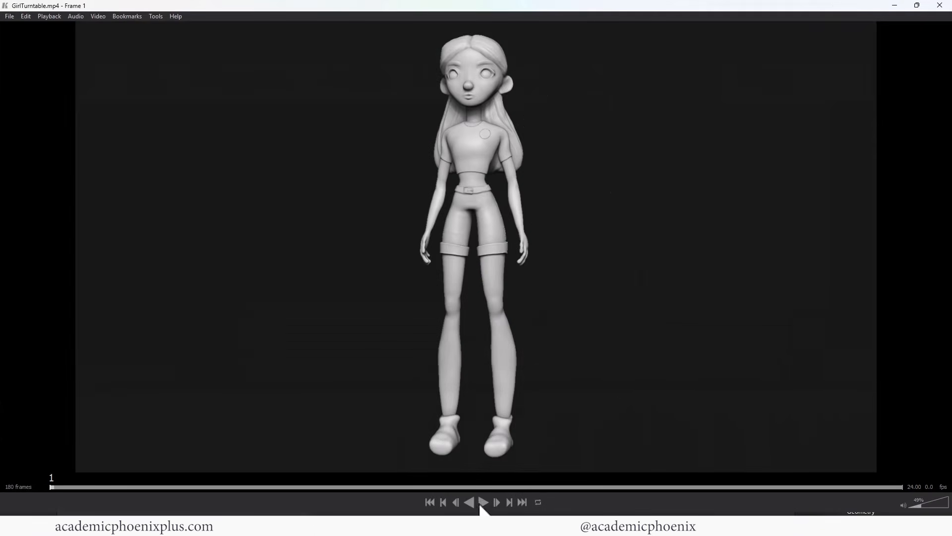
{"action": "left_click", "coordinate": [481, 503]}
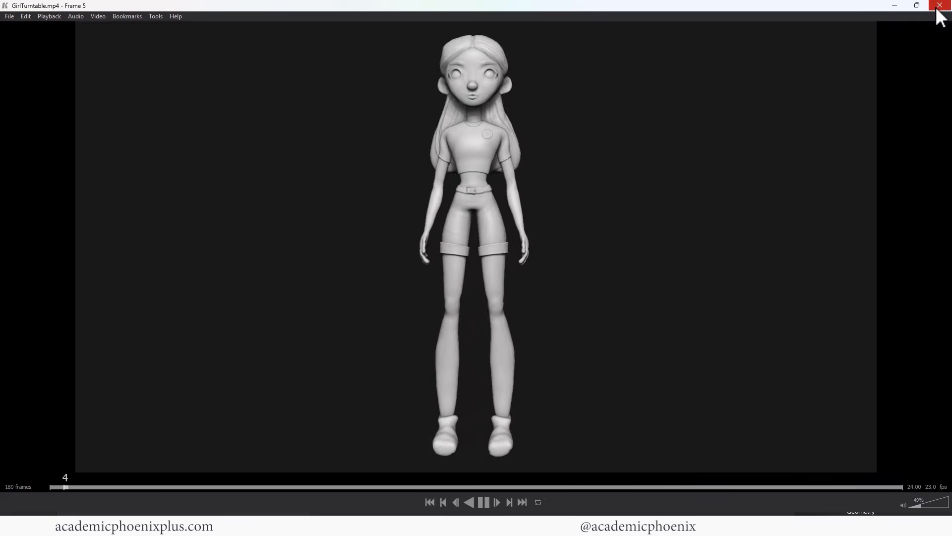
- Close the player and reopen GirlTurntable.mp4 from the zbrushRenders folder
{"action": "left_click", "coordinate": [939, 6]}
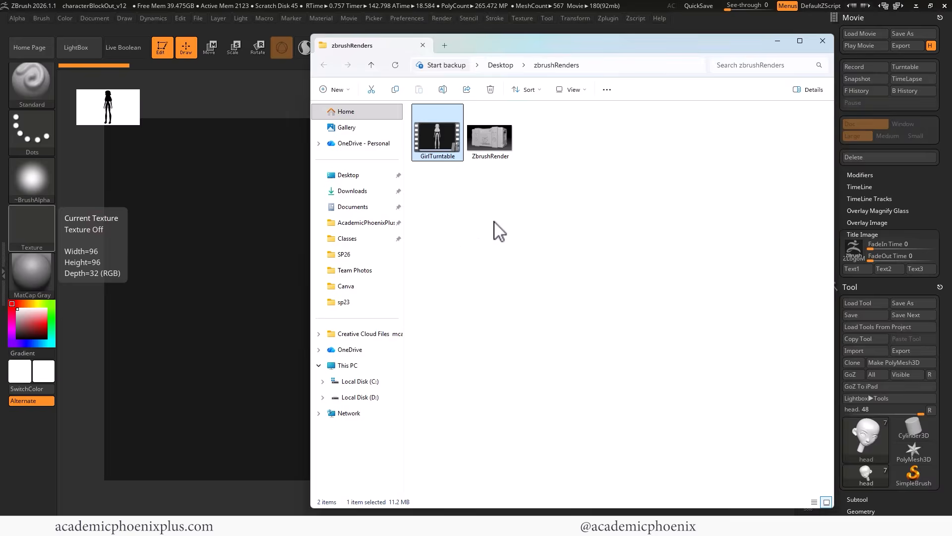
{"action": "key", "text": "Return"}
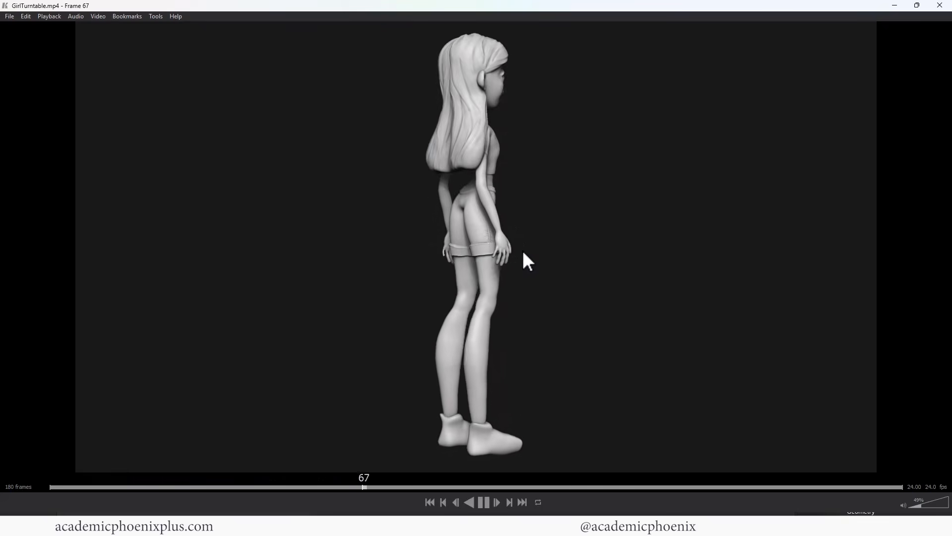